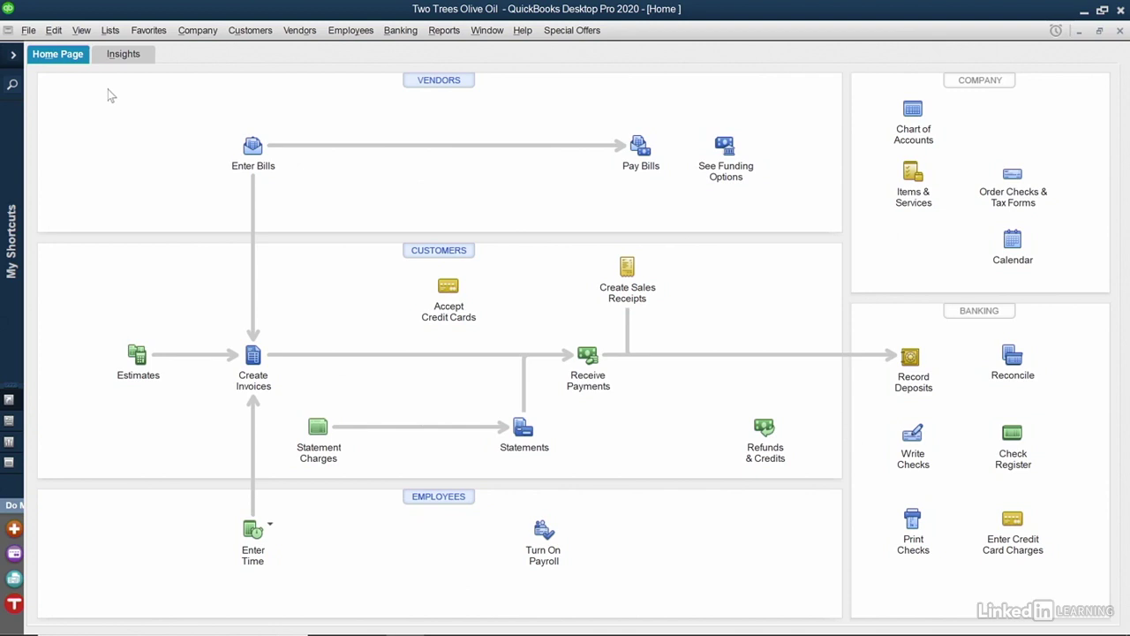
Activate inventory and purchase orders in the company preferences for Items & Inventory, accepting that all open windows close
{"action": "left_click", "coordinate": [58, 34]}
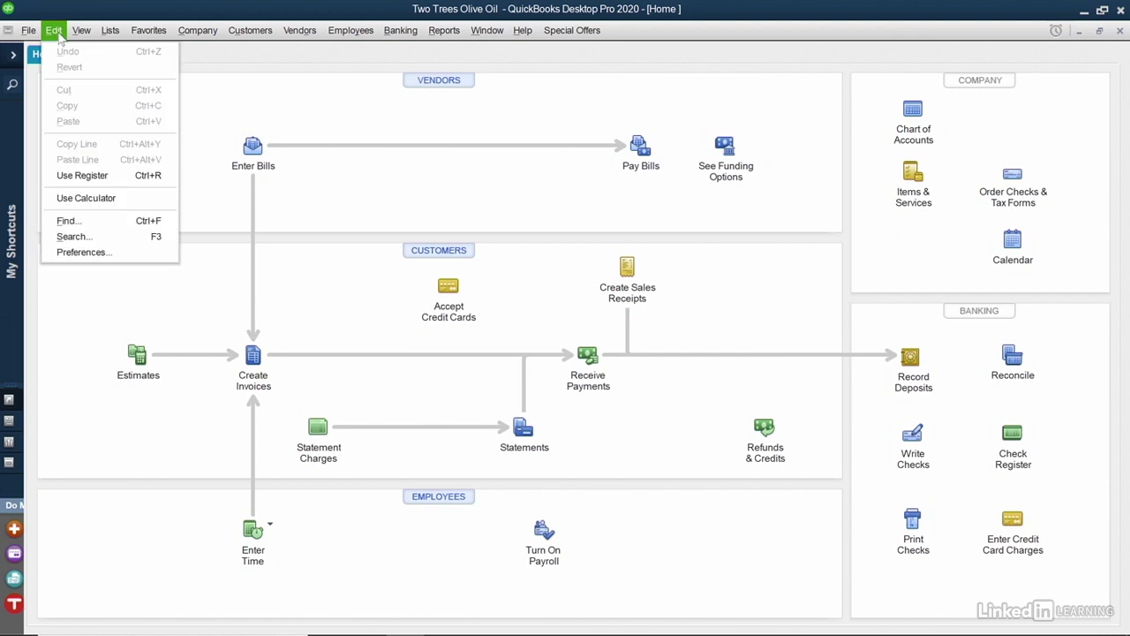
{"action": "left_click", "coordinate": [121, 261]}
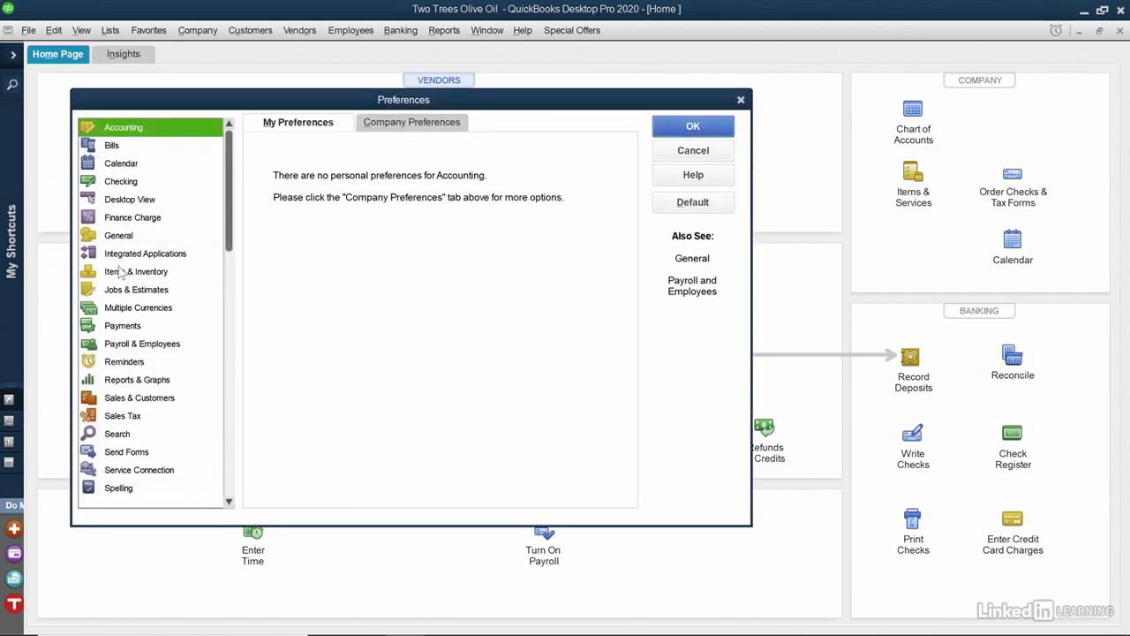
{"action": "left_click", "coordinate": [119, 276]}
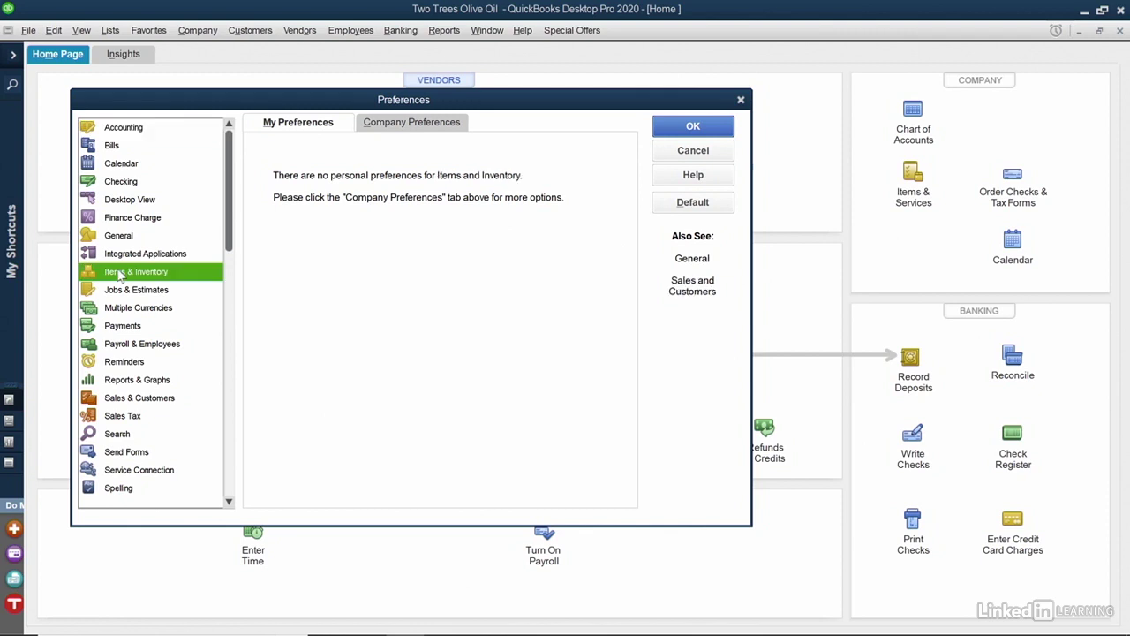
{"action": "left_click", "coordinate": [421, 129]}
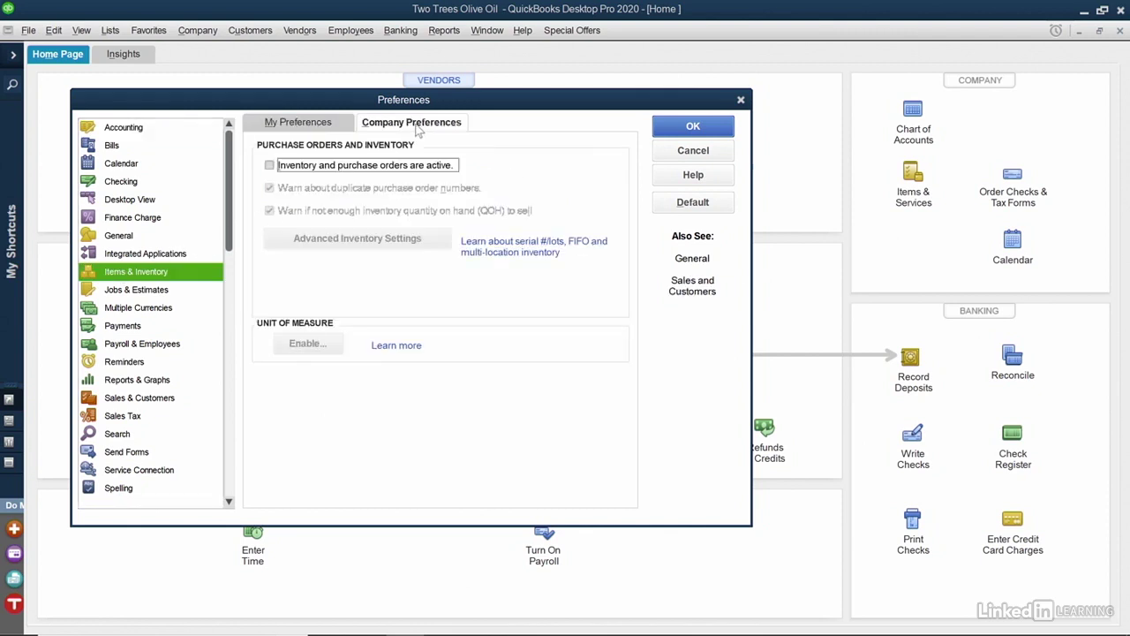
{"action": "left_click", "coordinate": [269, 165]}
{"action": "left_click", "coordinate": [666, 133]}
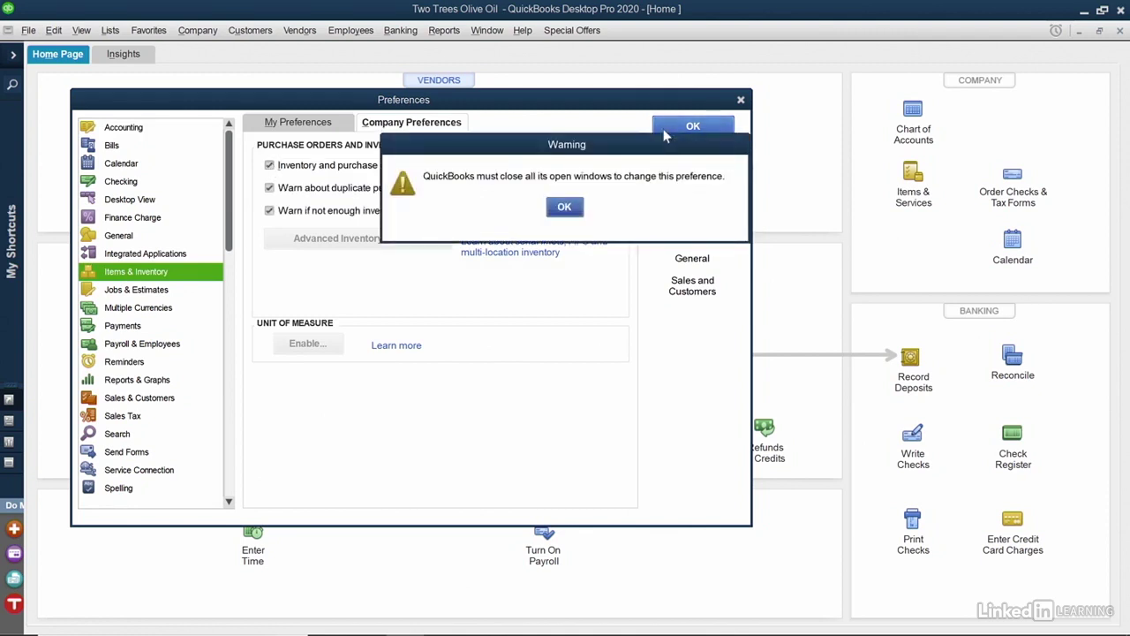
{"action": "left_click", "coordinate": [563, 207]}
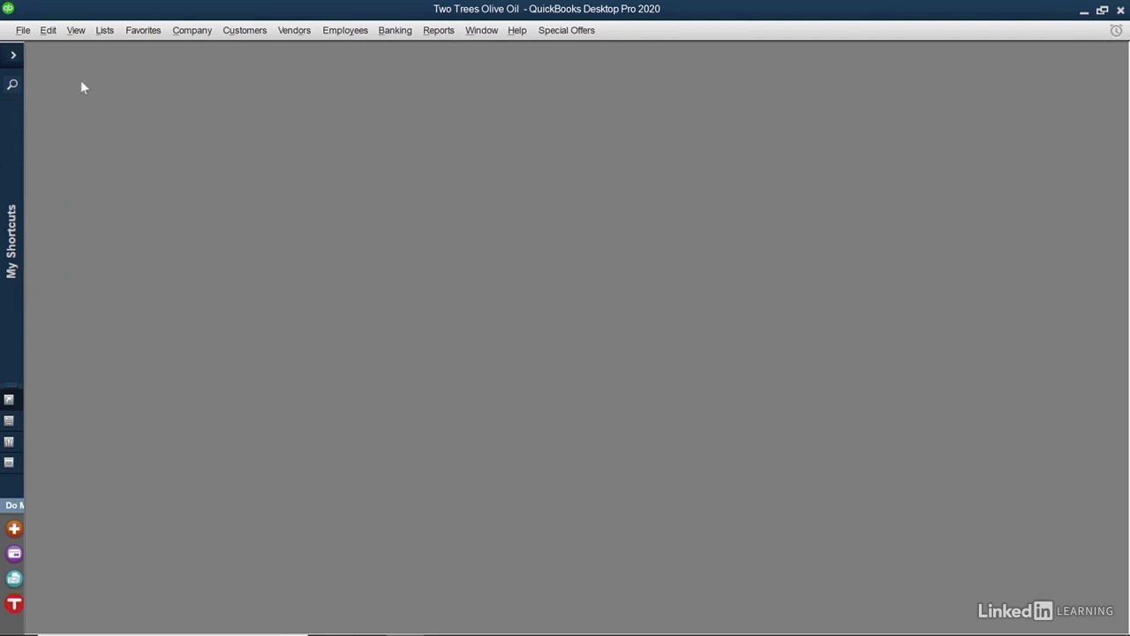
Reopen the Home page from the shortcuts, collapse the shortcut bar and maximize the Home window
{"action": "left_click", "coordinate": [11, 59]}
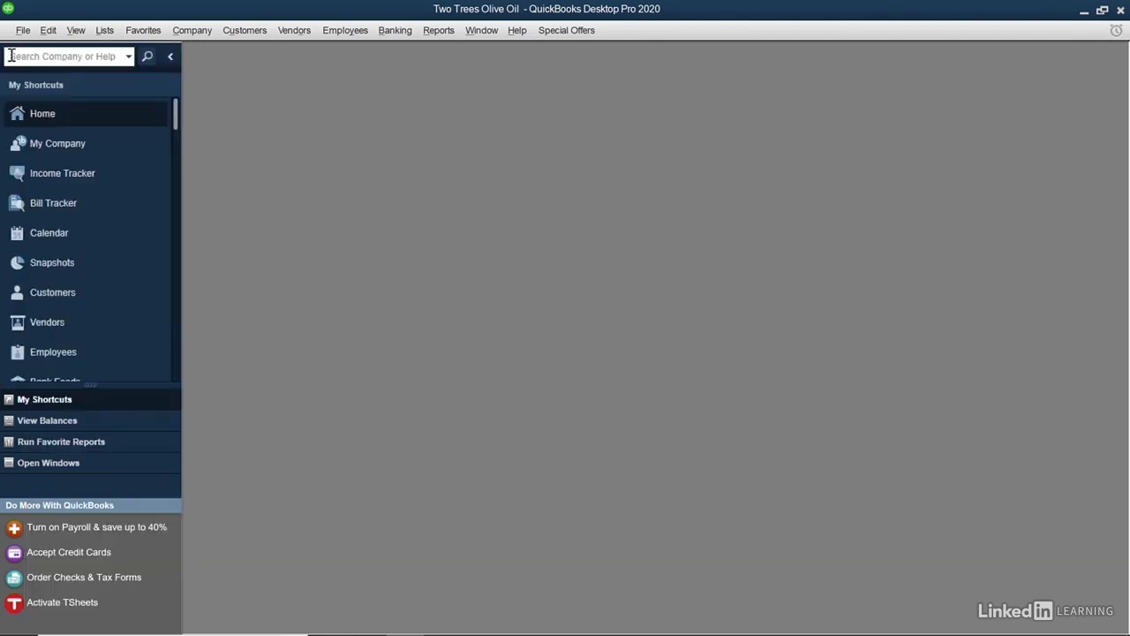
{"action": "left_click", "coordinate": [67, 114]}
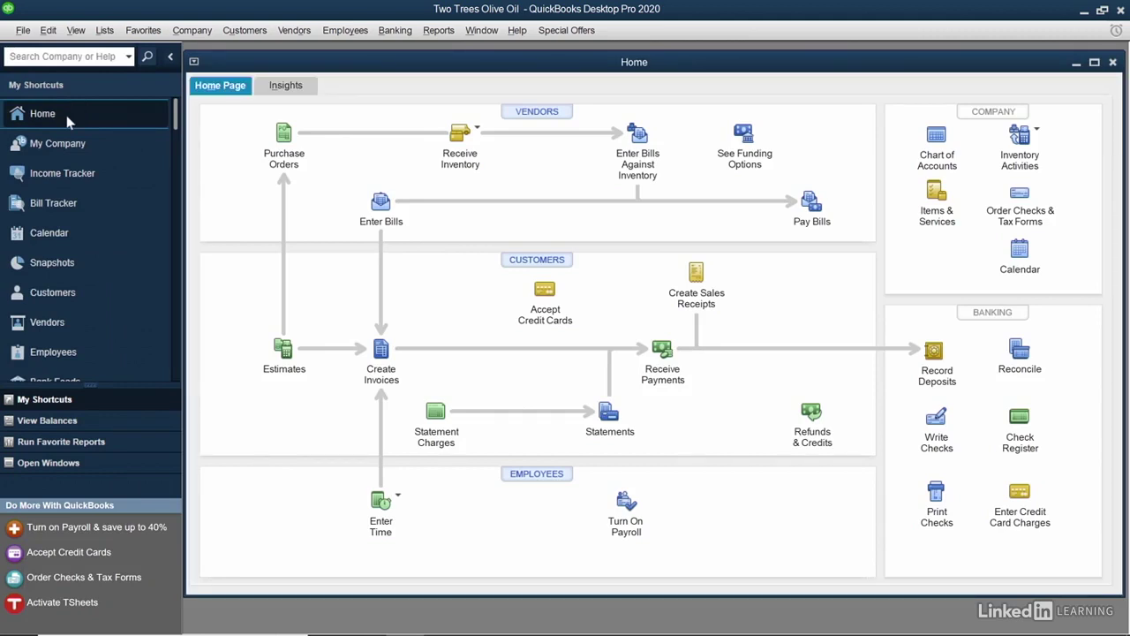
{"action": "left_click", "coordinate": [169, 57]}
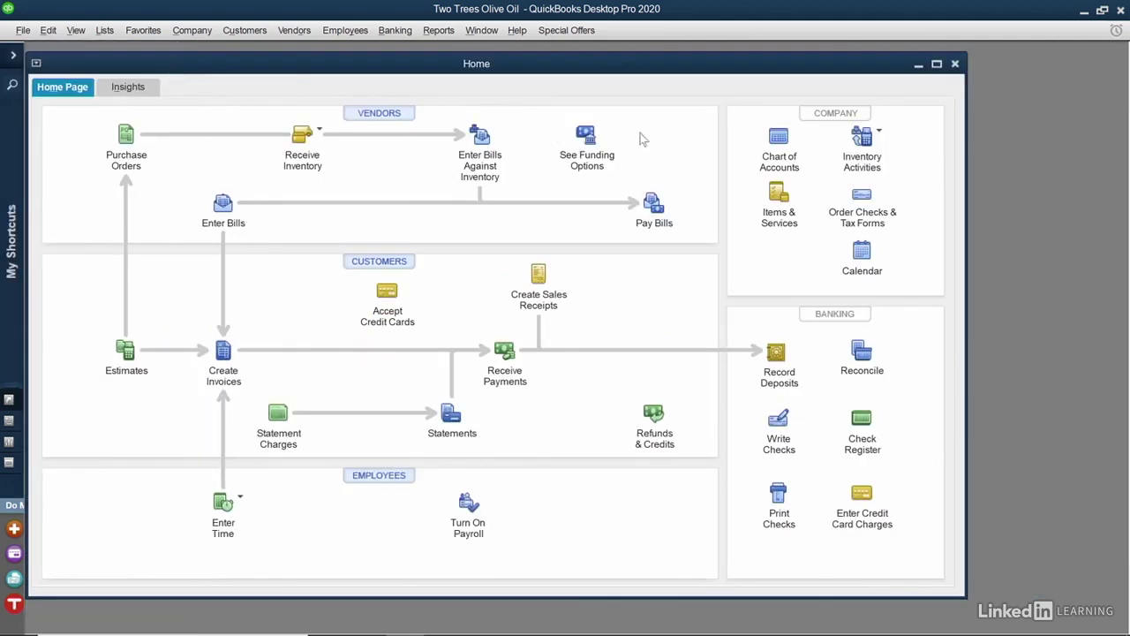
{"action": "left_click", "coordinate": [937, 63]}
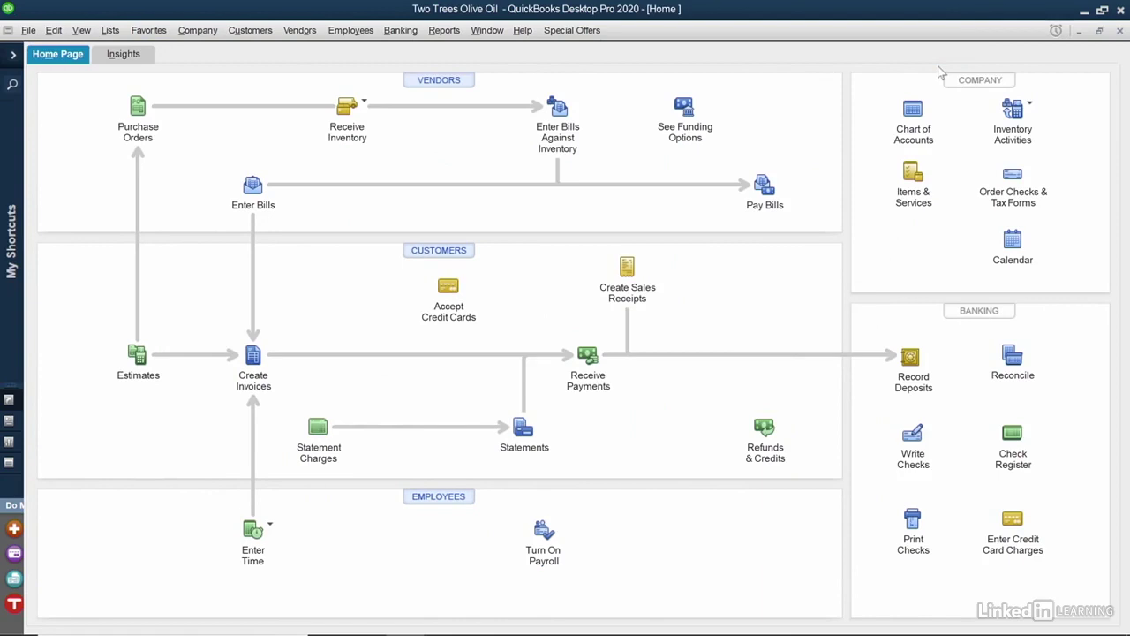
Add a new Service item to the Item List, named TP012 with the description "Tasting Party - $15/pp"
{"action": "left_click", "coordinate": [910, 167]}
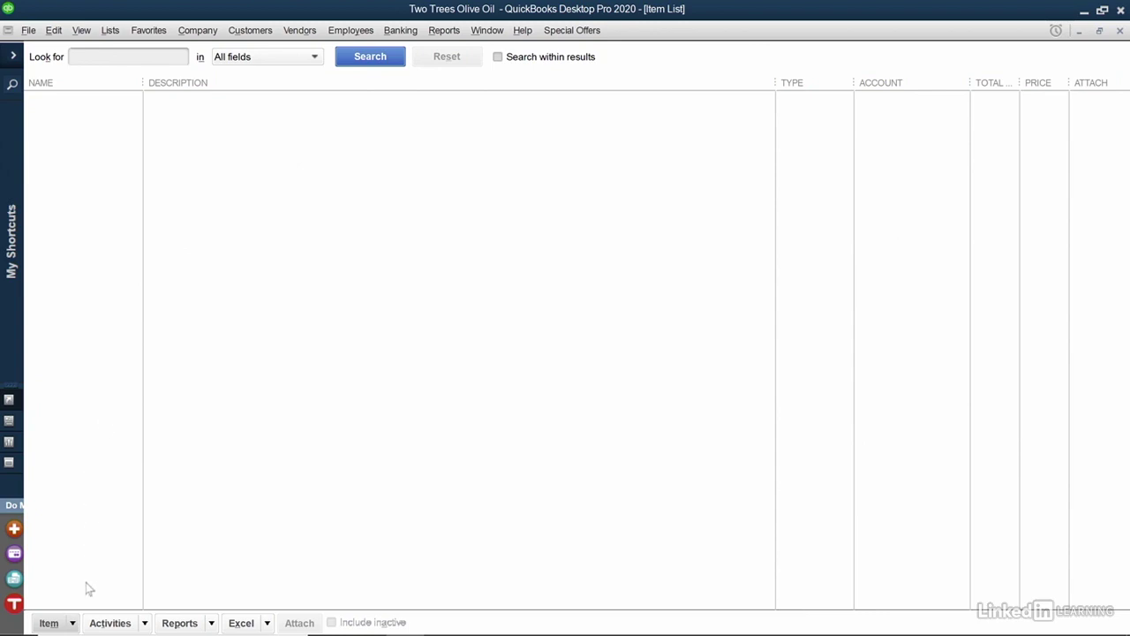
{"action": "left_click", "coordinate": [50, 623]}
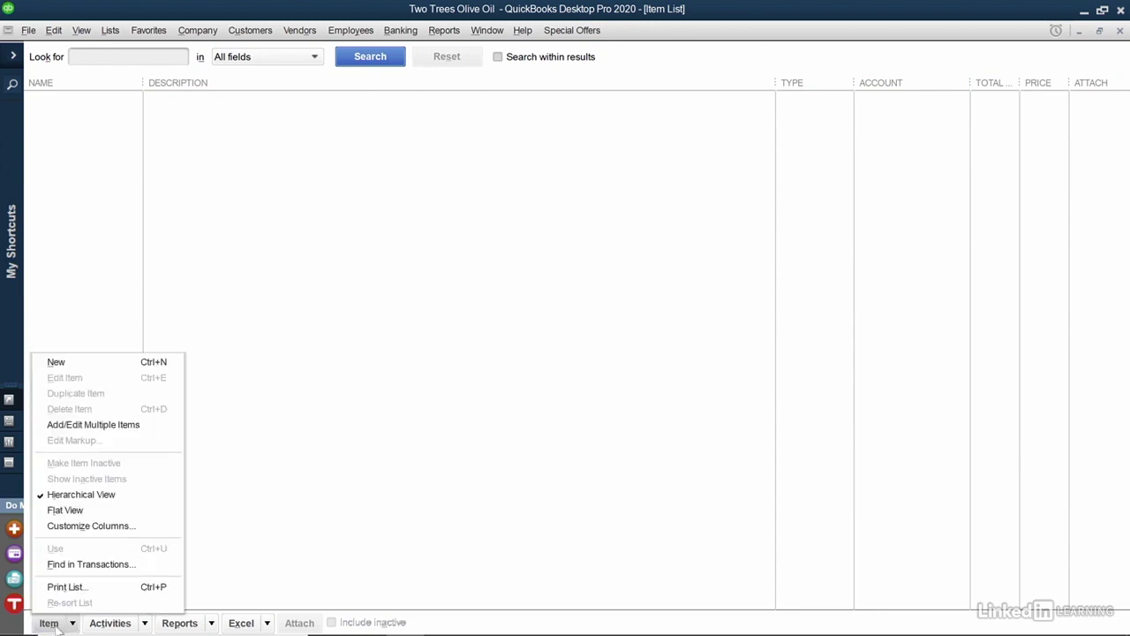
{"action": "left_click", "coordinate": [108, 367]}
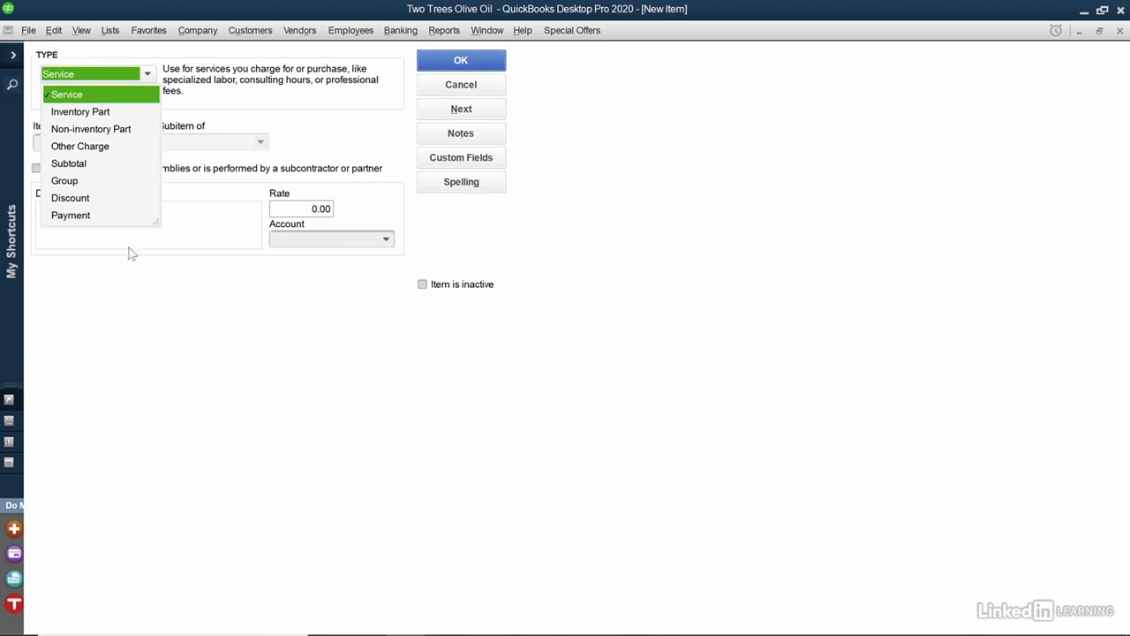
{"action": "left_click", "coordinate": [129, 95]}
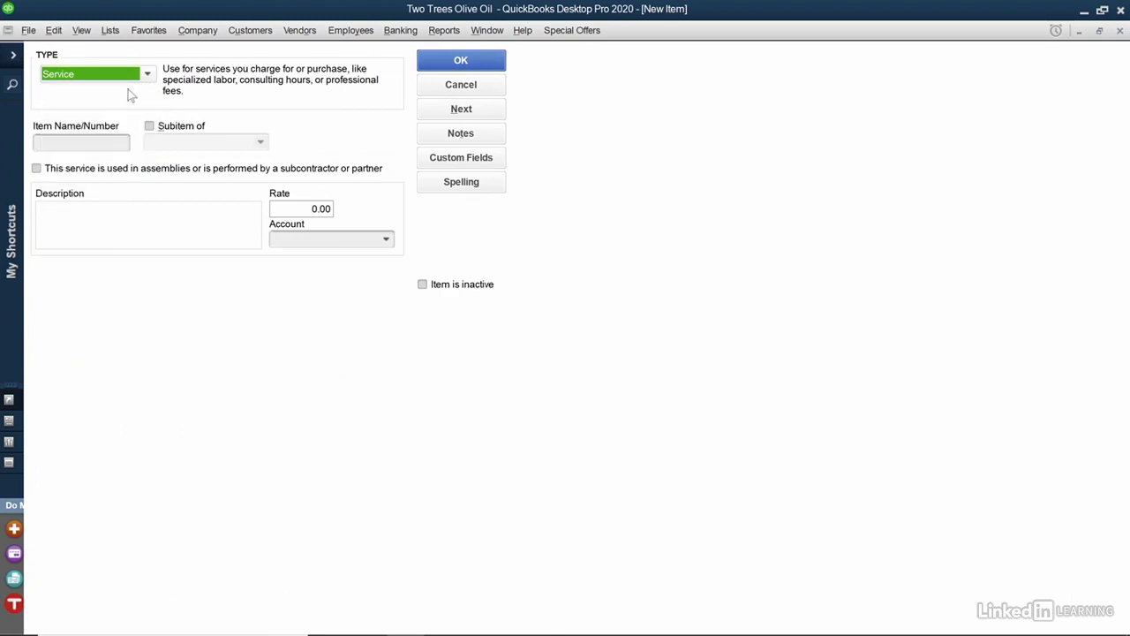
{"action": "left_click", "coordinate": [87, 142]}
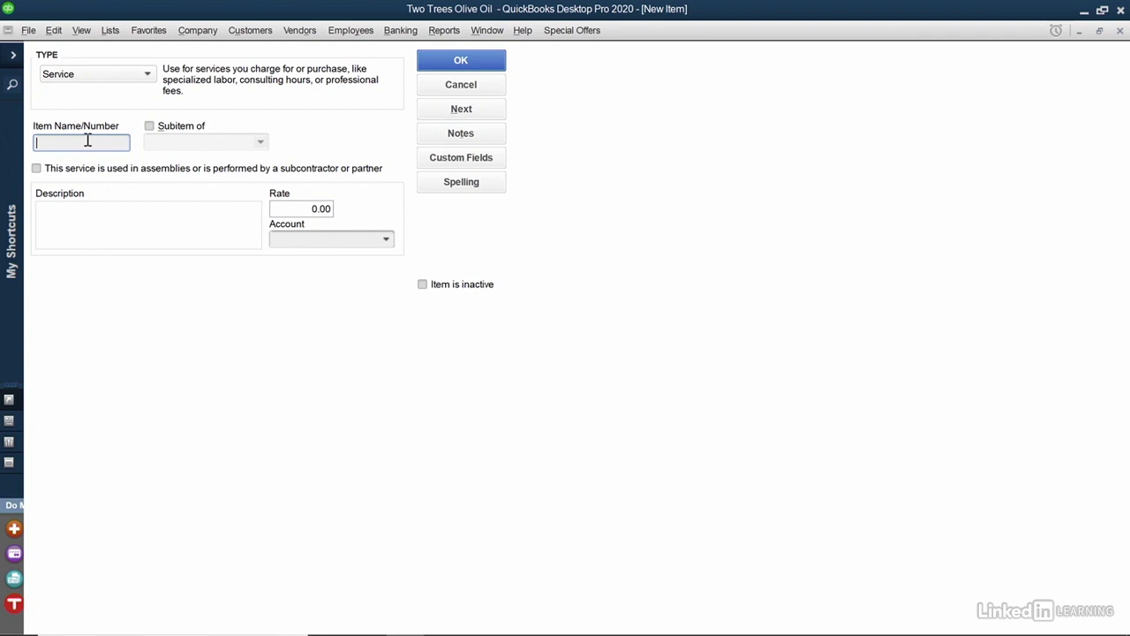
{"action": "type", "text": "TP012"}
{"action": "left_click", "coordinate": [185, 216]}
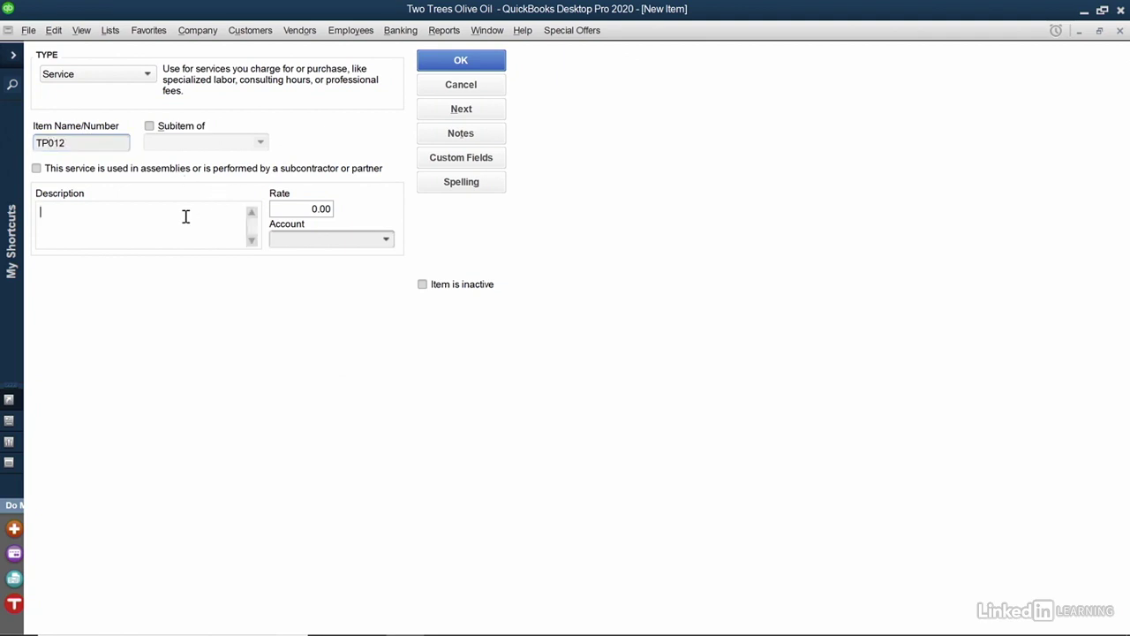
{"action": "type", "text": "Tasting Party - $15/pp"}
Set the service item's rate to 15 and its account to 40000 Tasting Party, and save it, continuing to another new item
{"action": "left_click", "coordinate": [303, 209]}
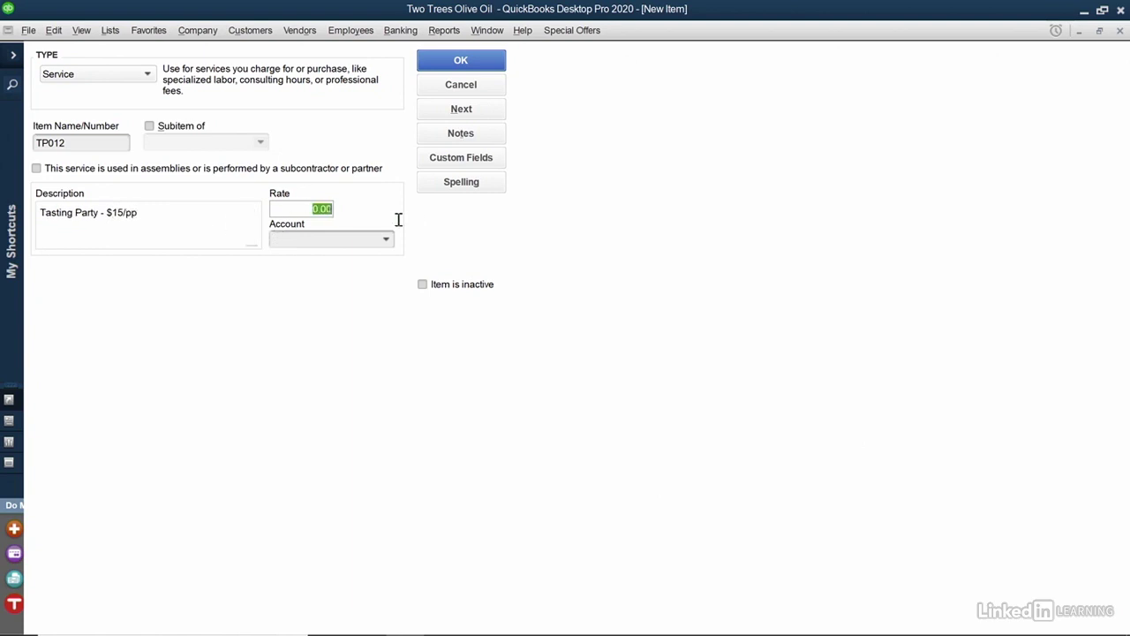
{"action": "type", "text": "15"}
{"action": "left_click", "coordinate": [386, 240]}
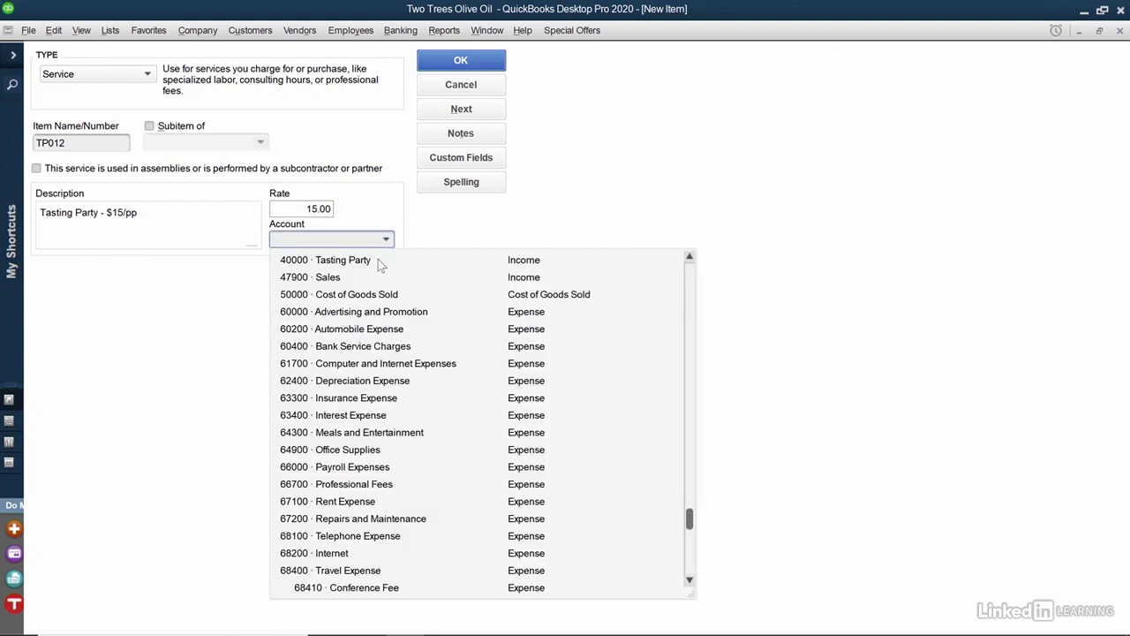
{"action": "left_click", "coordinate": [380, 262]}
{"action": "left_click", "coordinate": [380, 262]}
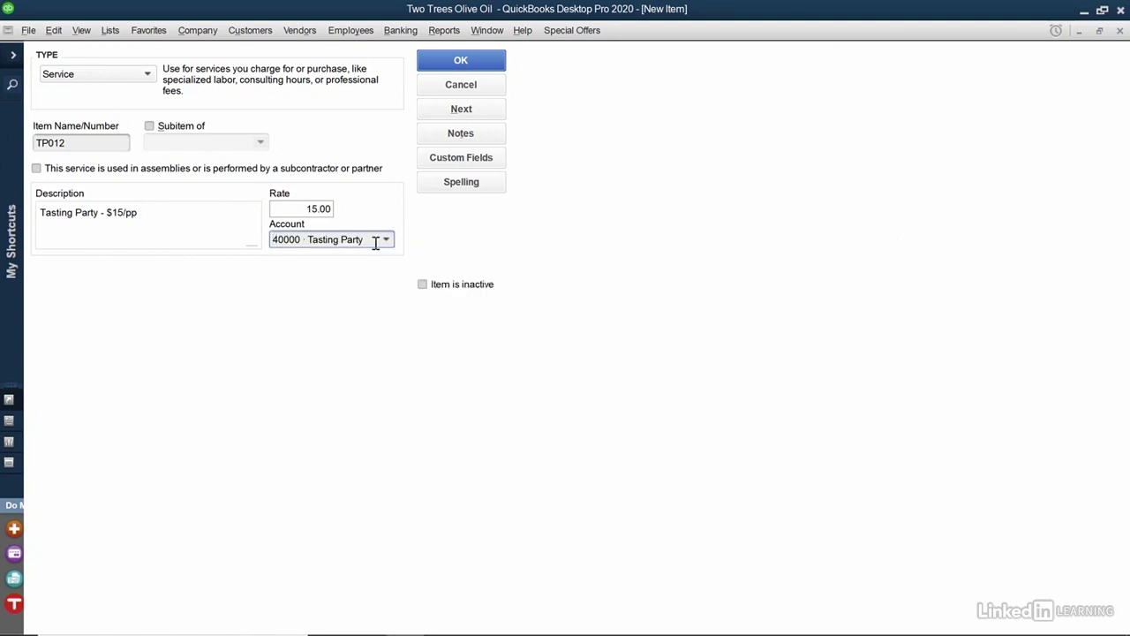
{"action": "left_click", "coordinate": [481, 113]}
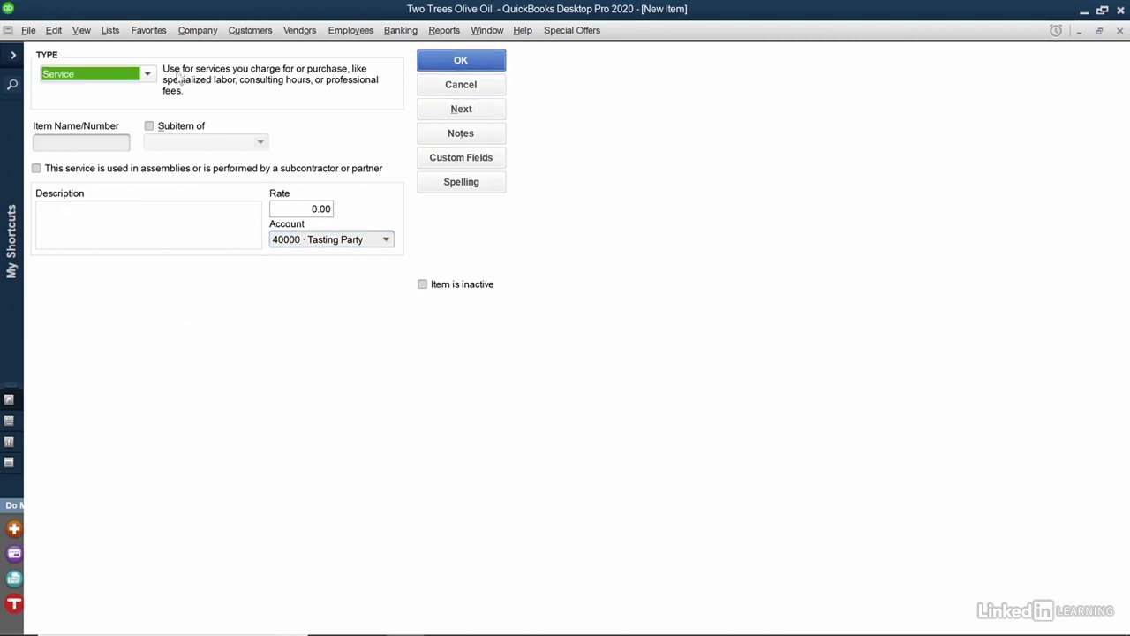
Make the new item an Inventory Part named ALB008 with the sales description "Alberquine 8oz."
{"action": "left_click", "coordinate": [148, 76]}
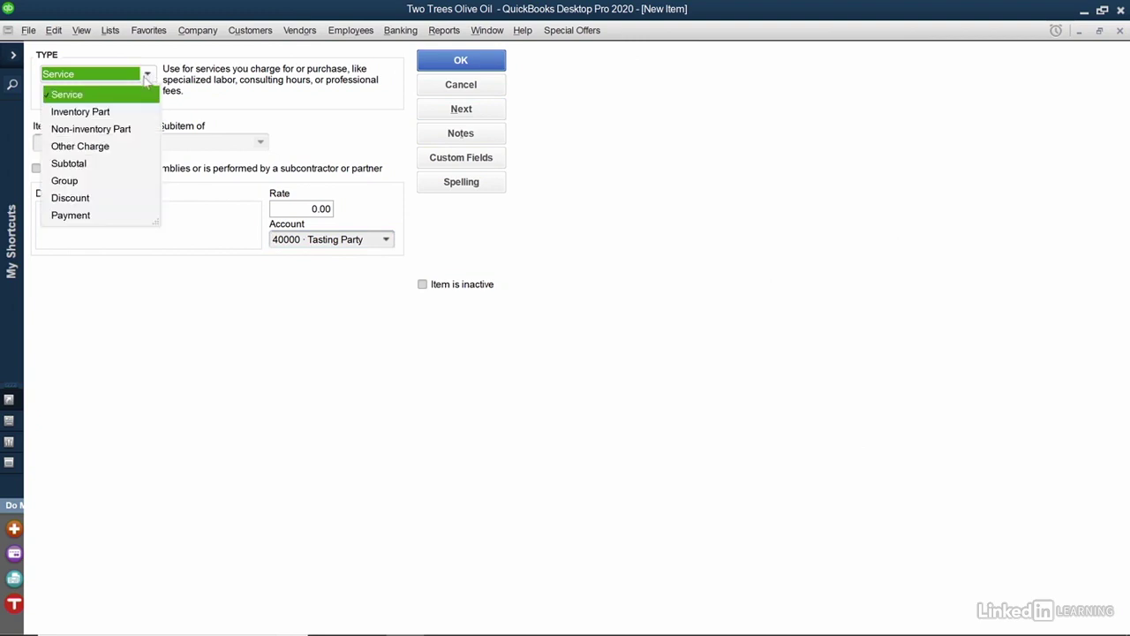
{"action": "left_click", "coordinate": [124, 113]}
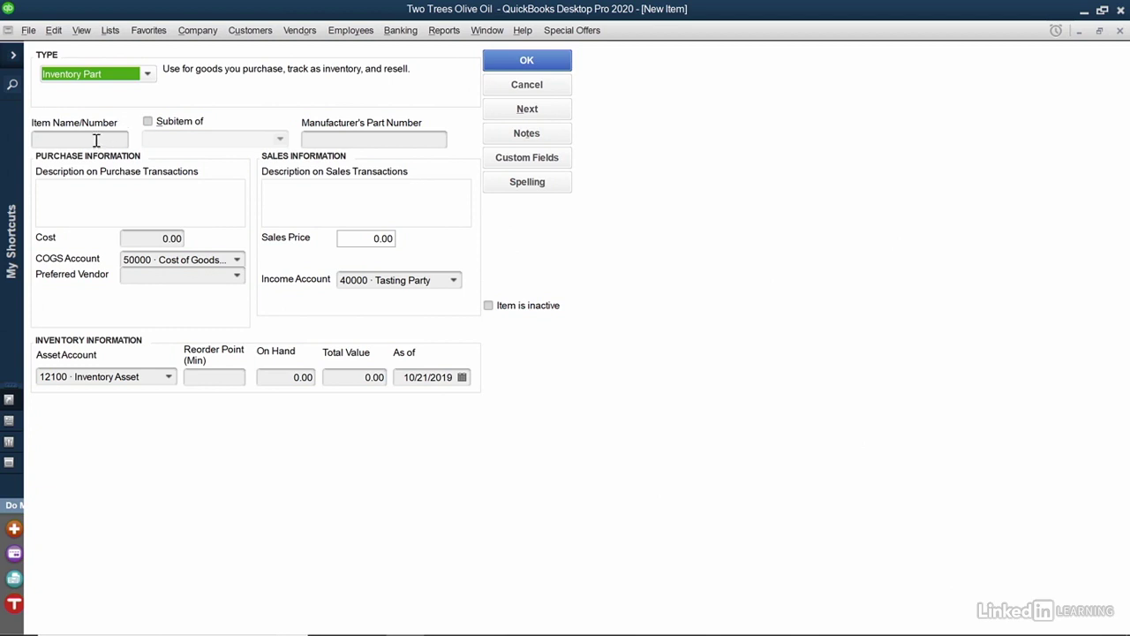
{"action": "left_click", "coordinate": [96, 140]}
{"action": "type", "text": "ALB"}
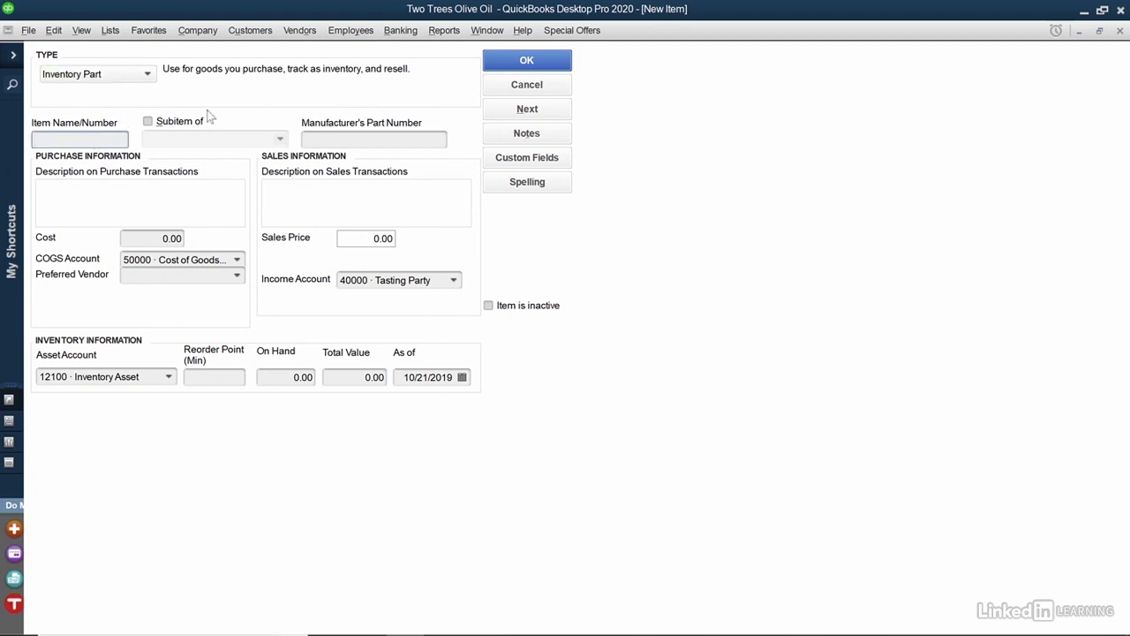
{"action": "type", "text": "008"}
{"action": "left_click", "coordinate": [316, 192]}
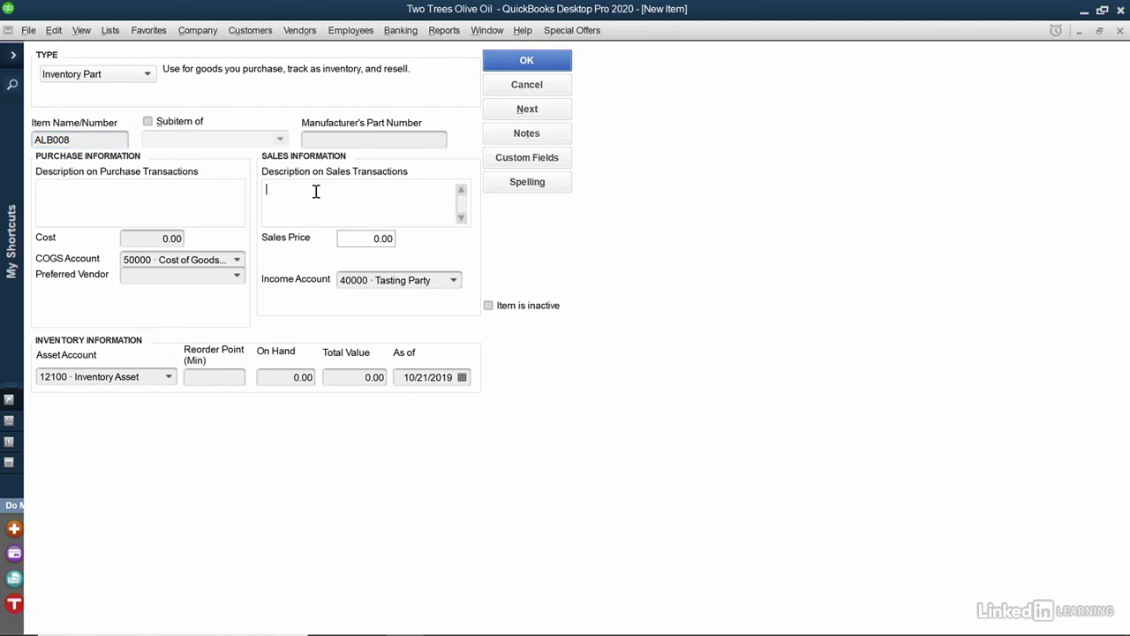
{"action": "type", "text": "Alberquine 8oz."}
Set the inventory part's sales price to 10.99 and its income account to 47900 Sales
{"action": "left_click", "coordinate": [352, 236]}
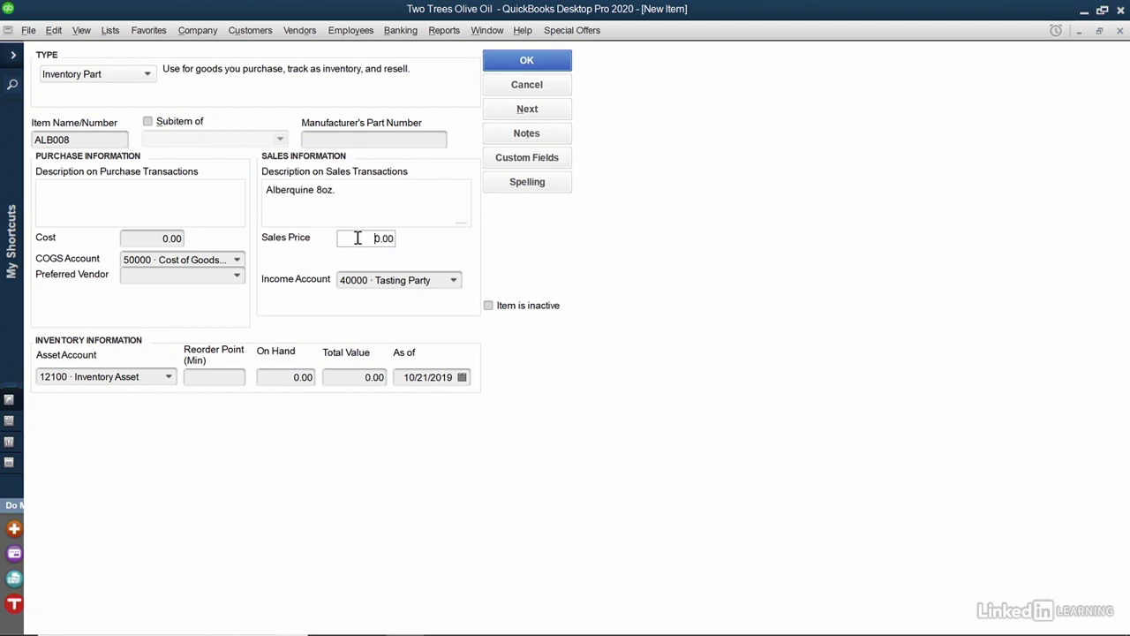
{"action": "type", "text": "10.99"}
{"action": "left_click", "coordinate": [454, 280]}
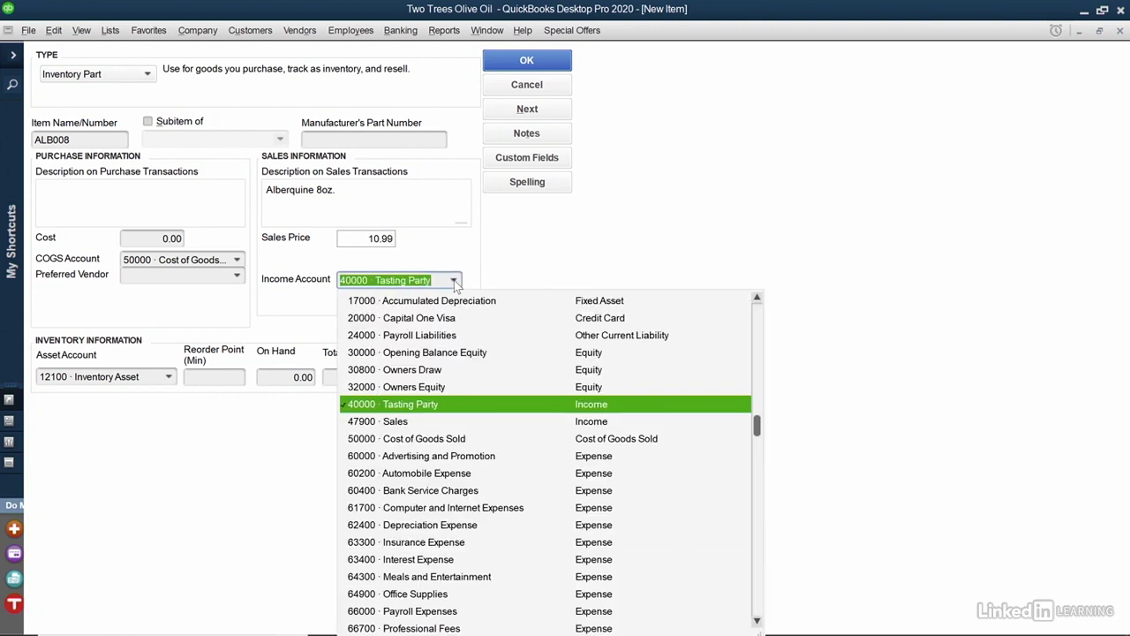
{"action": "left_click", "coordinate": [411, 421]}
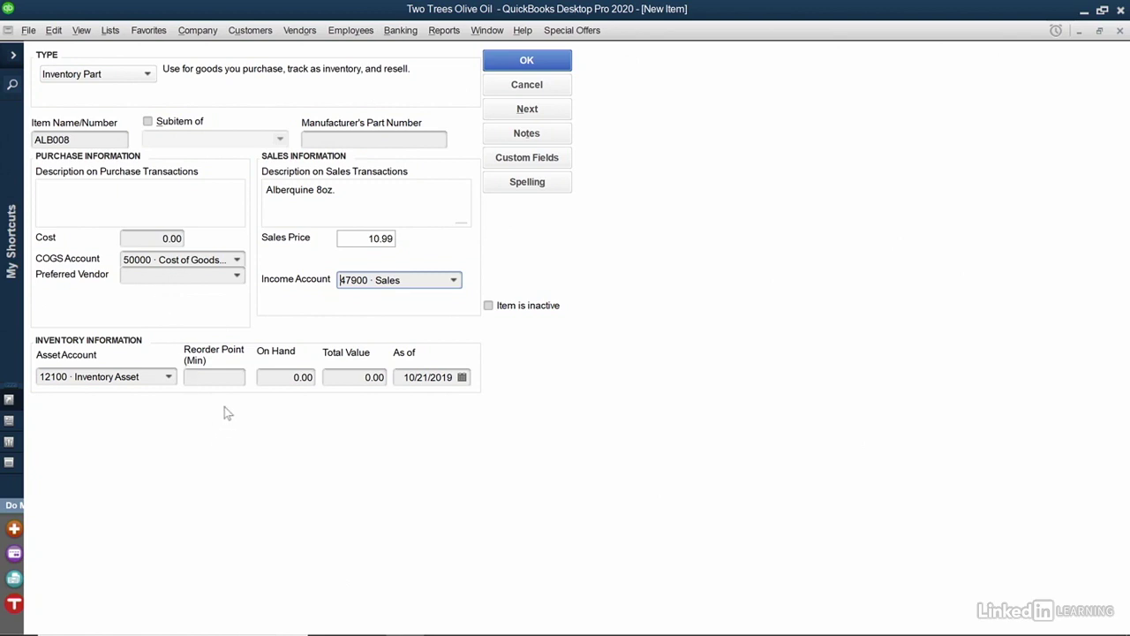
Enter an on-hand quantity of 200 for the inventory part, keep its type as Inventory Part, and save the item
{"action": "left_click", "coordinate": [284, 378]}
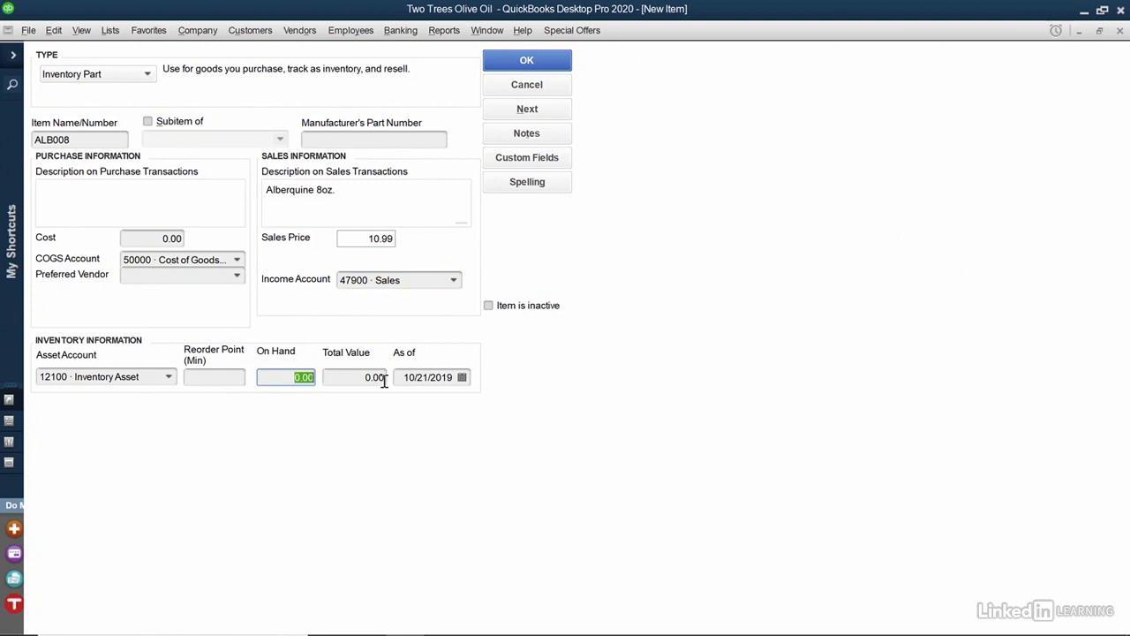
{"action": "type", "text": "200"}
{"action": "left_click", "coordinate": [147, 75]}
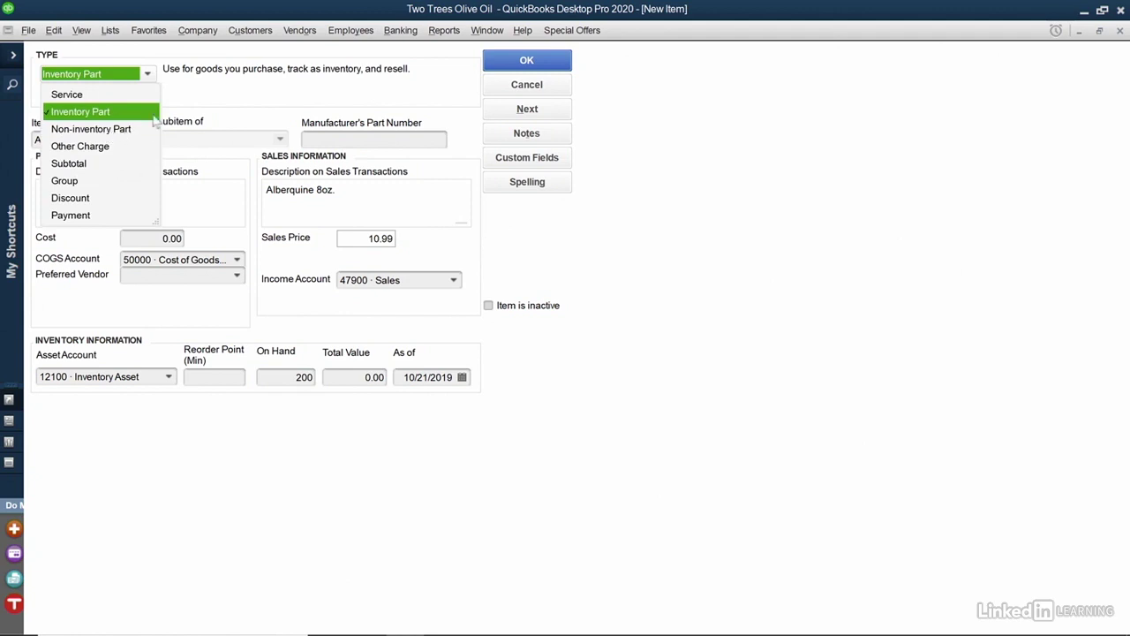
{"action": "left_click", "coordinate": [199, 109]}
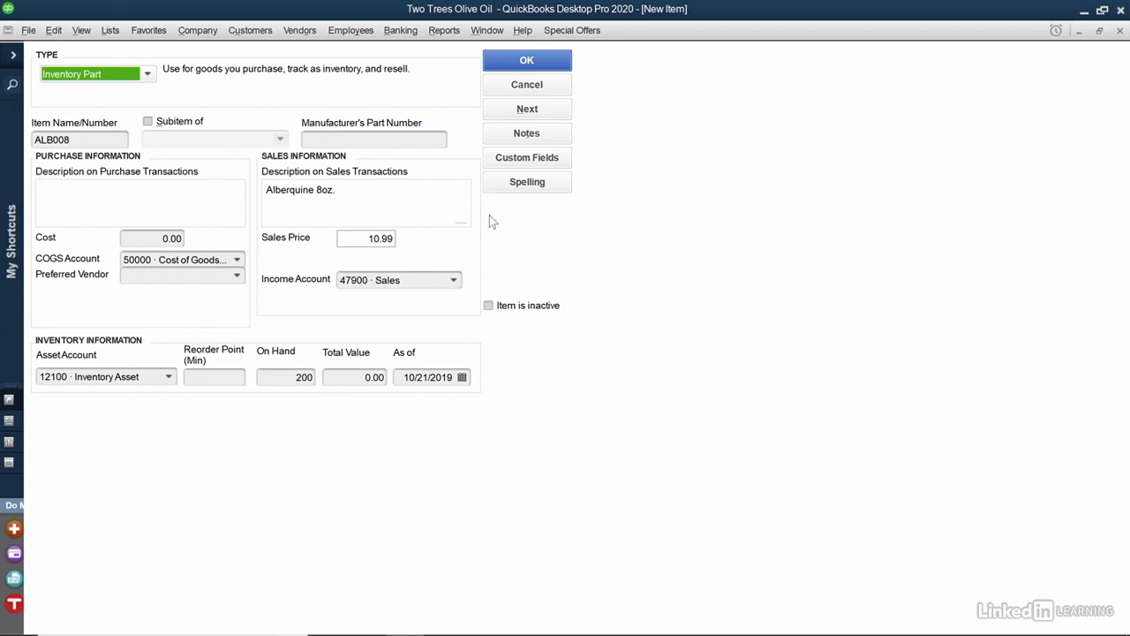
{"action": "left_click", "coordinate": [566, 61]}
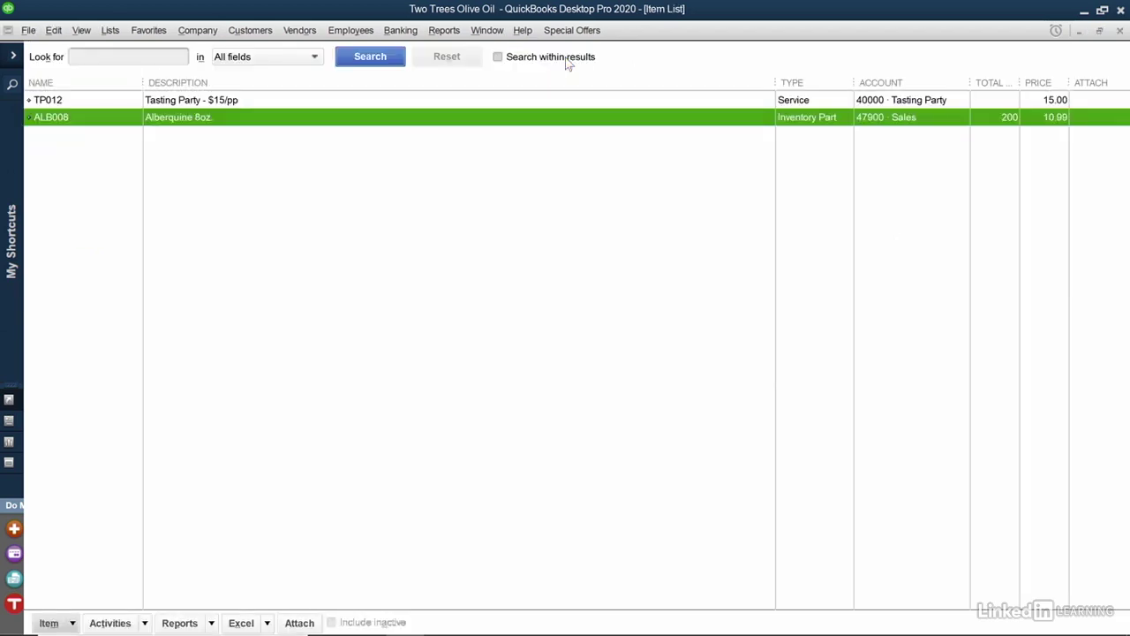